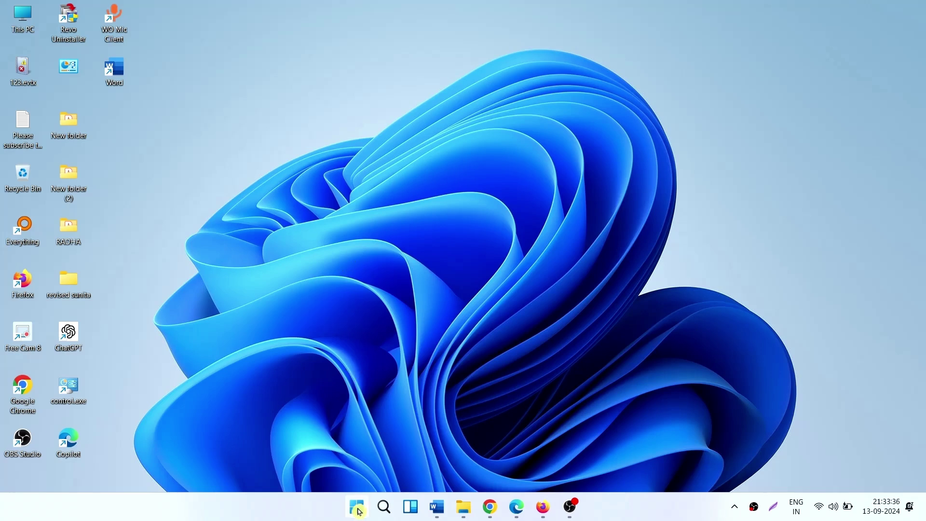
# - Launch Event Viewer by running eventvwr.msc from the Run box
pyautogui.rightClick(357, 509)
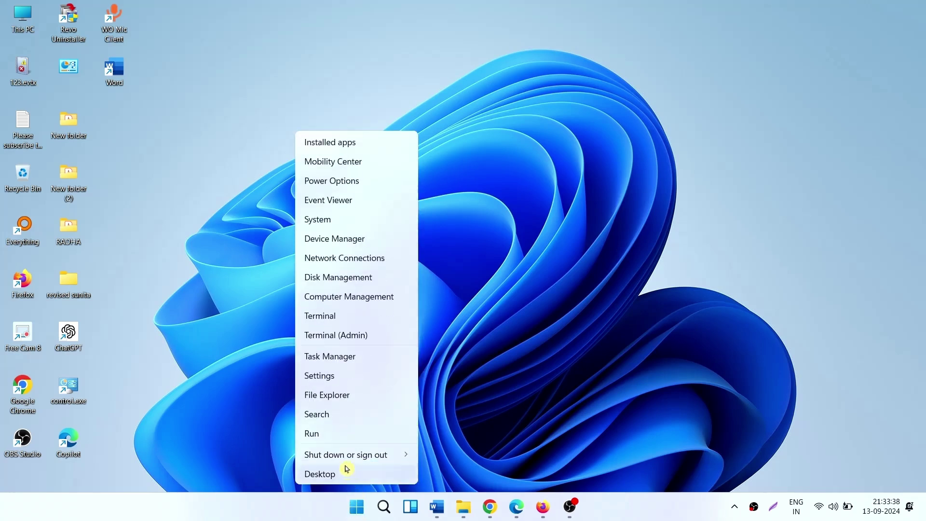
pyautogui.click(336, 436)
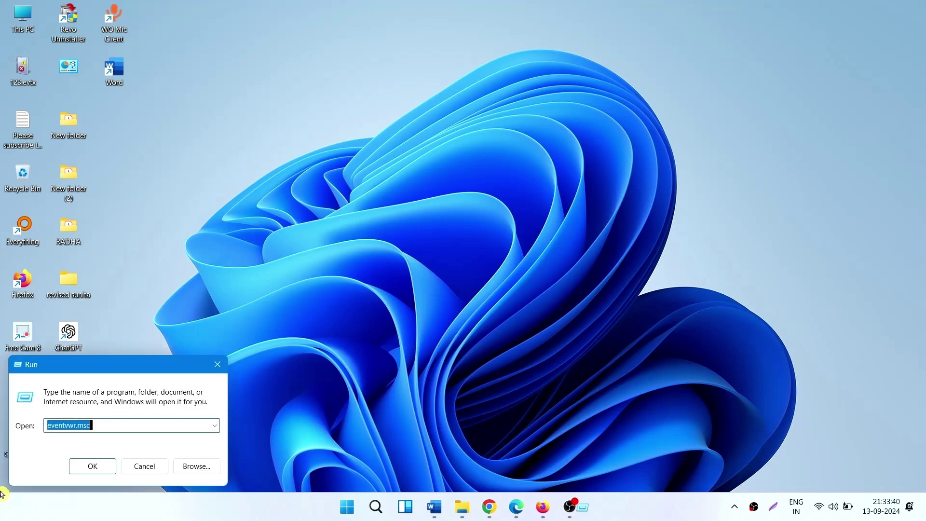
pyautogui.write('eve')
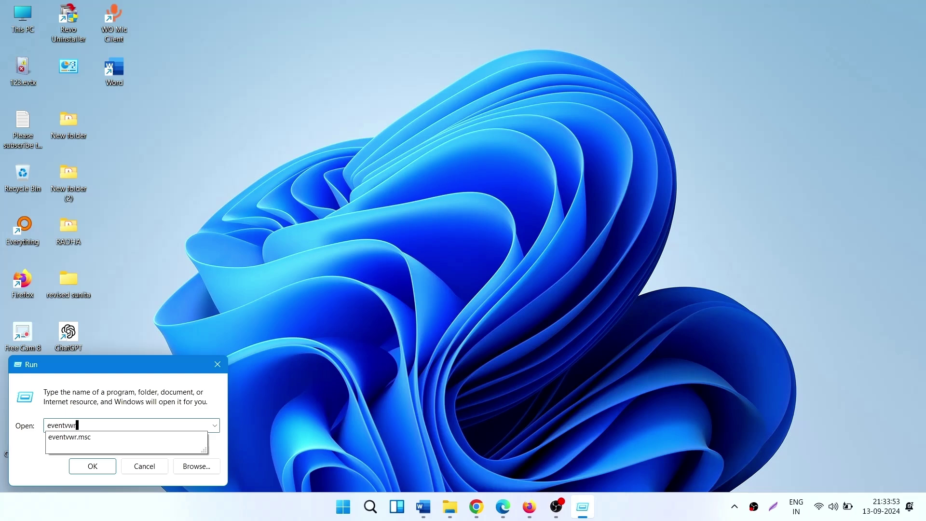
pyautogui.write('ms')
pyautogui.write('c')
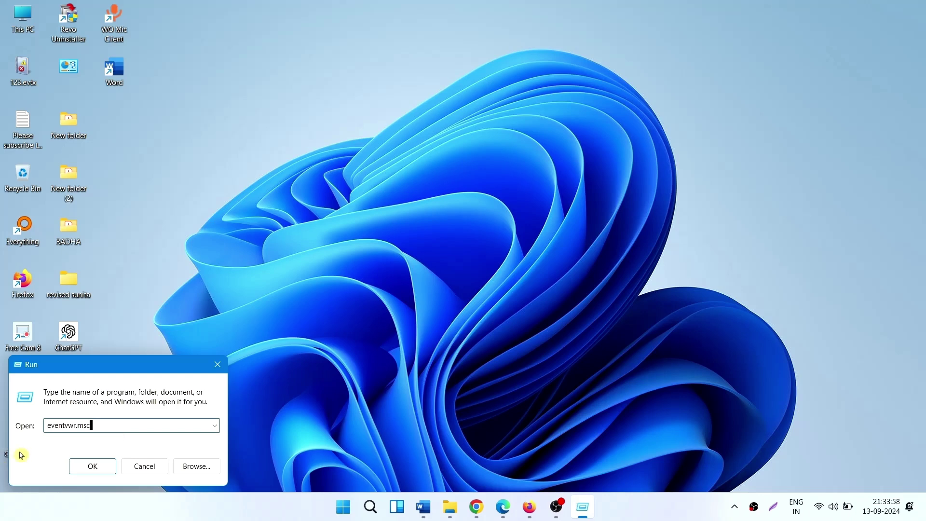
pyautogui.click(92, 467)
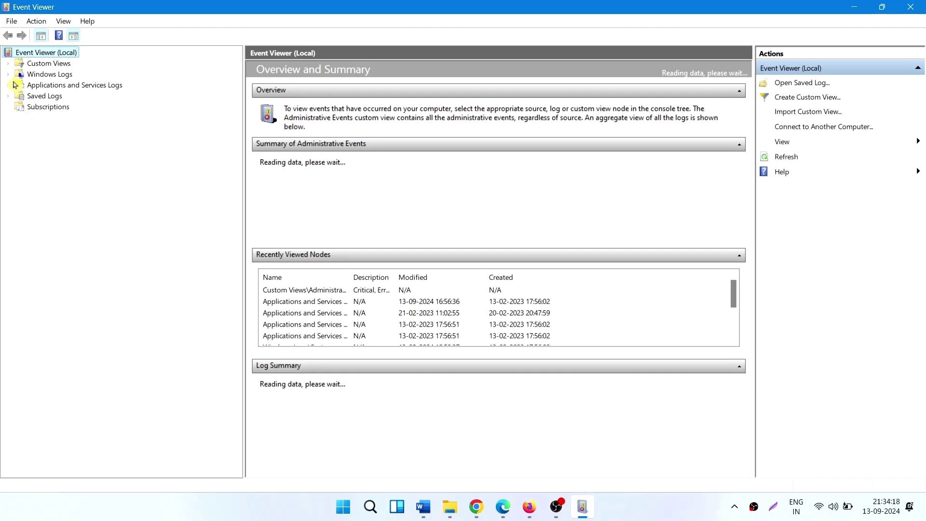
# - Expand Windows Logs and bring up the System log's context menu
pyautogui.click(10, 74)
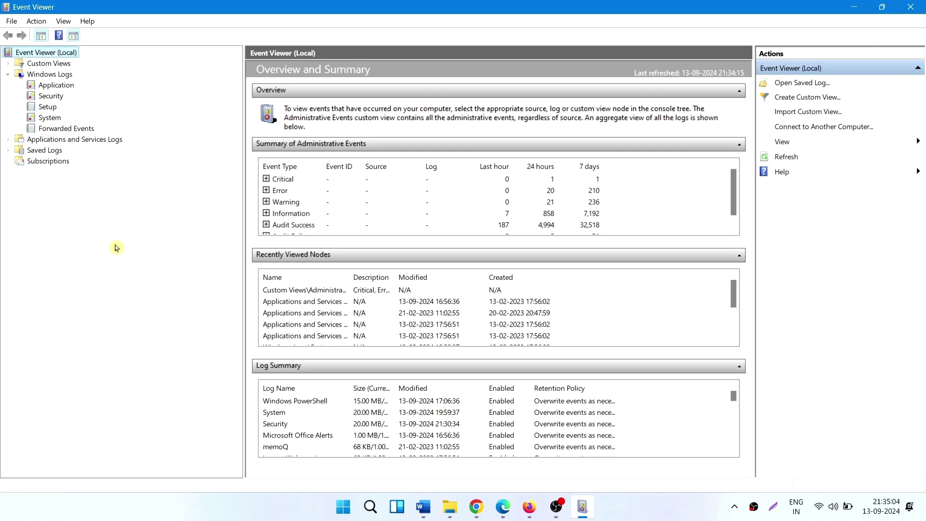
pyautogui.rightClick(51, 118)
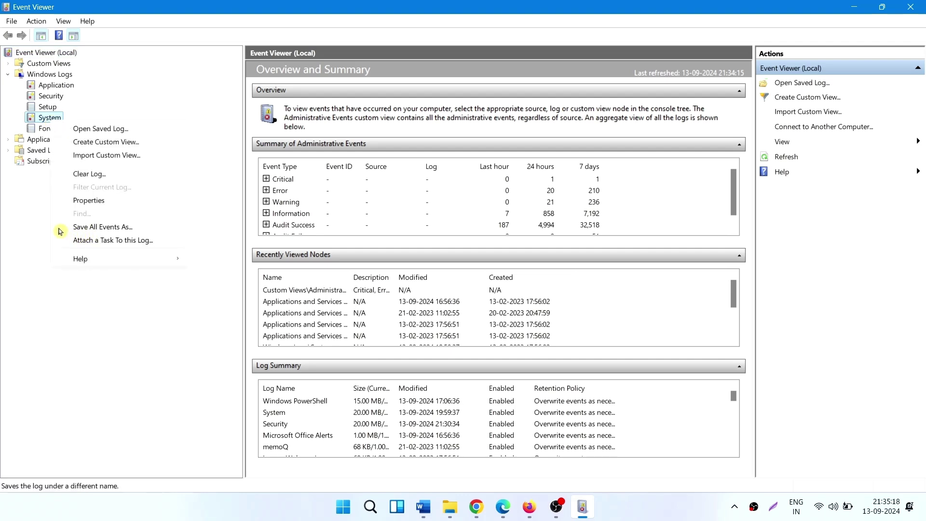
# - Save all System log events to the Desktop as abc.evtx
pyautogui.click(119, 229)
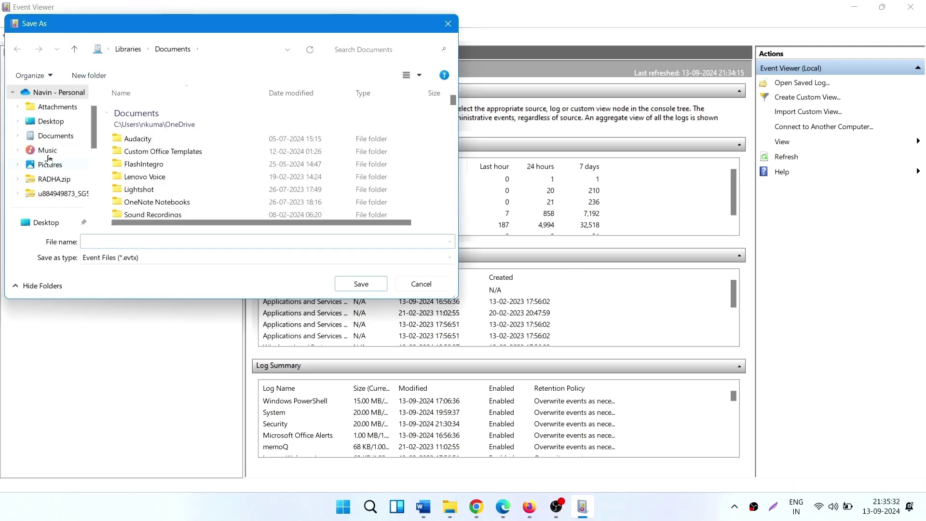
pyautogui.click(50, 121)
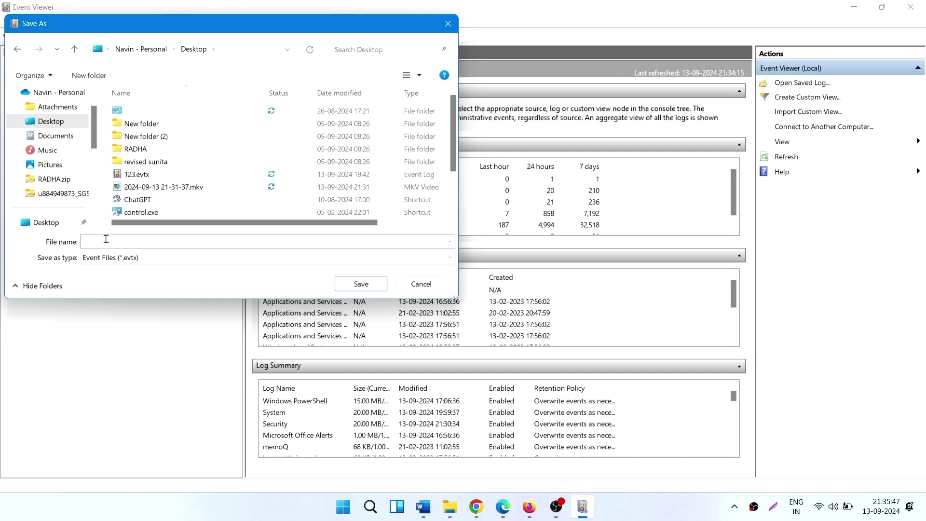
pyautogui.write('abc')
pyautogui.click(361, 283)
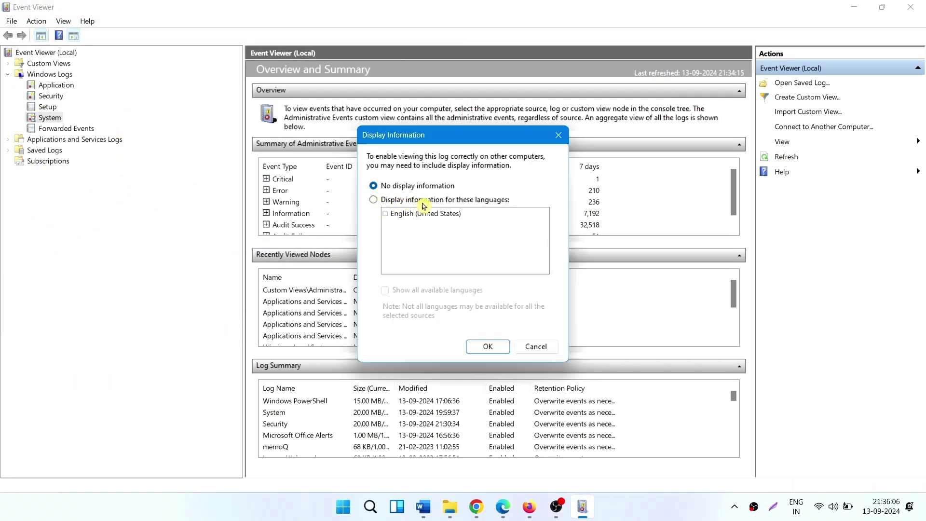
# - Include English (United States) display information with the exported log
pyautogui.click(374, 200)
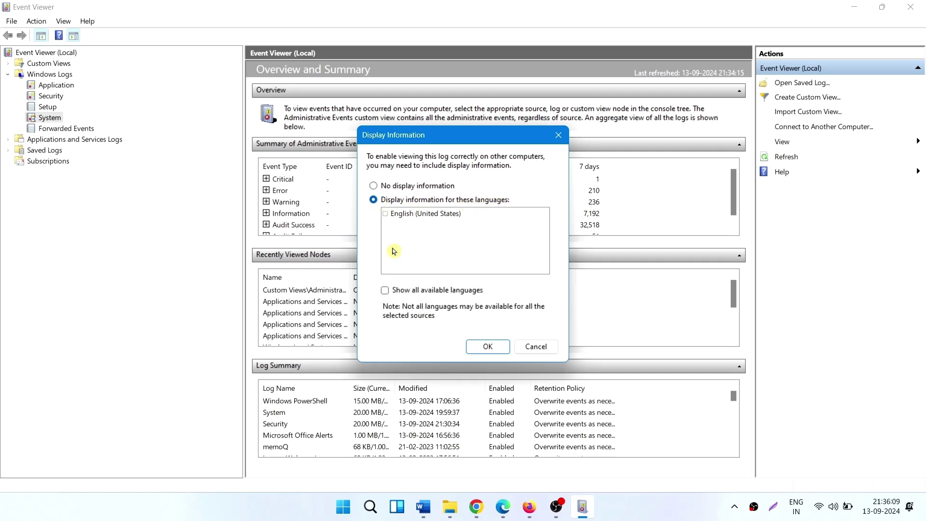
pyautogui.click(387, 214)
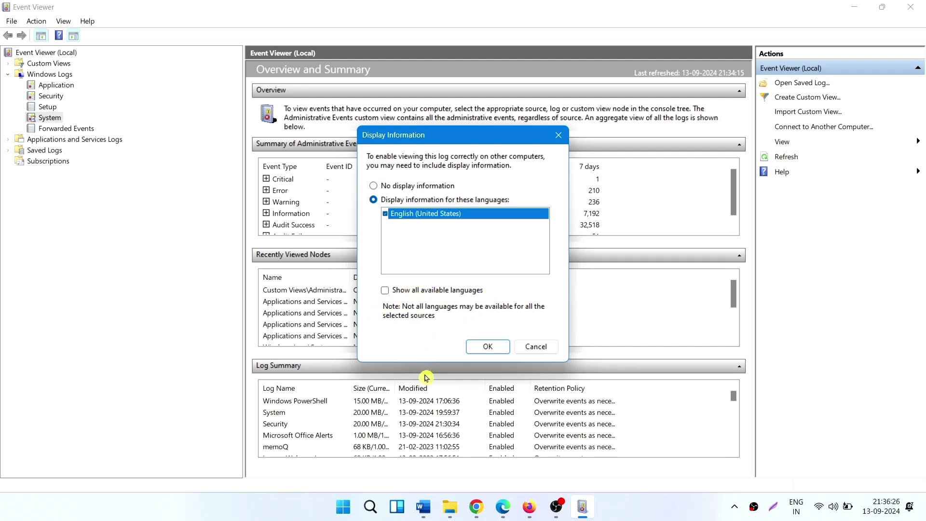
pyautogui.click(487, 347)
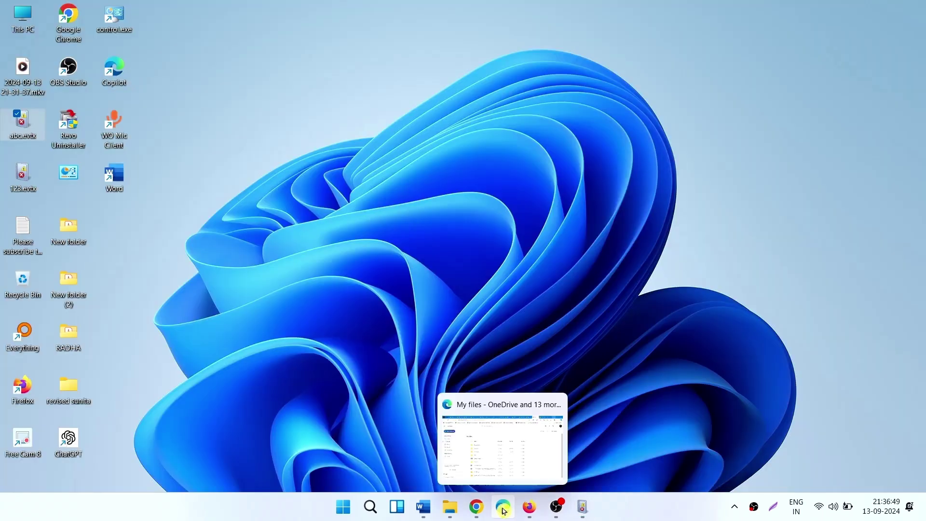
# - Upload abc.evtx from the Desktop into OneDrive's My files as a file upload
pyautogui.click(504, 509)
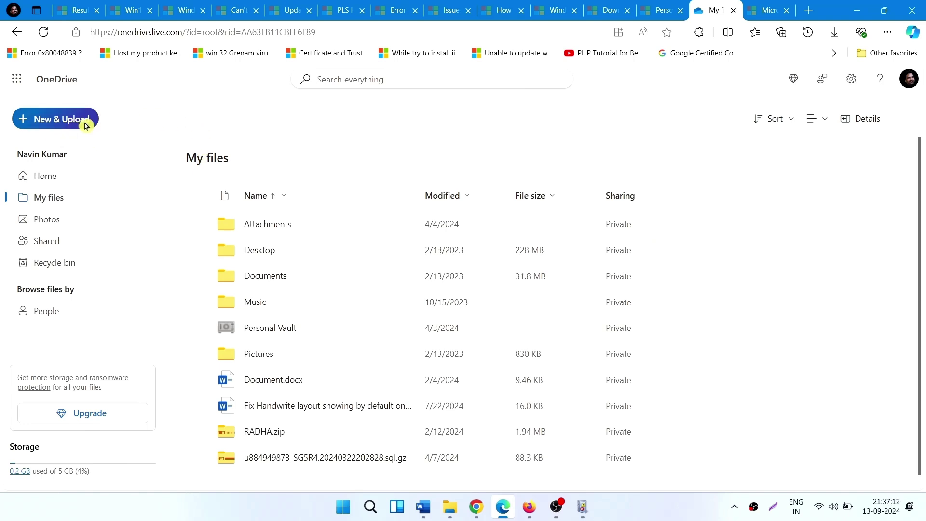
pyautogui.click(52, 121)
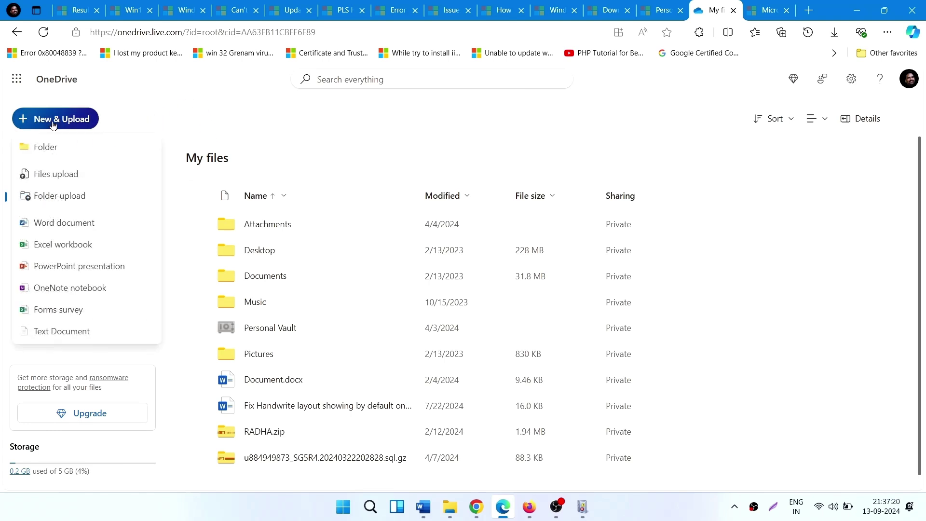
pyautogui.click(56, 174)
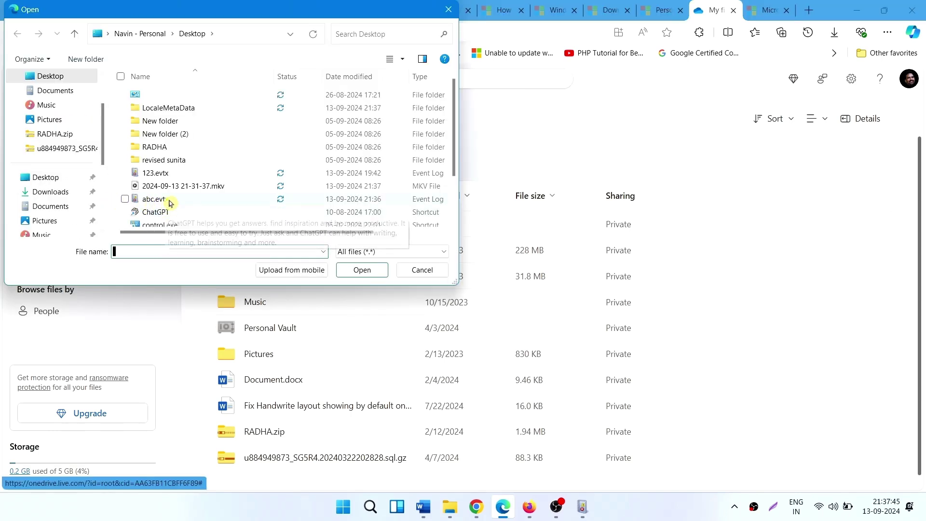
pyautogui.click(127, 199)
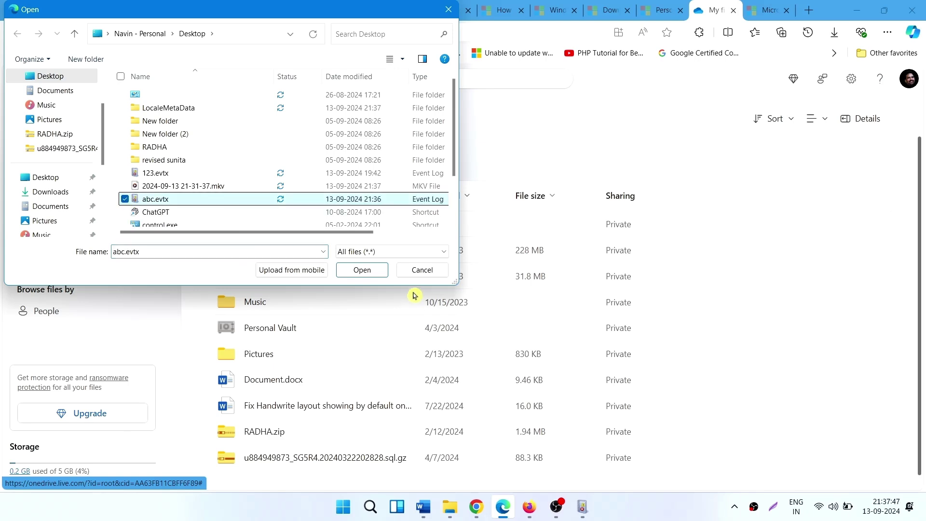
pyautogui.click(363, 270)
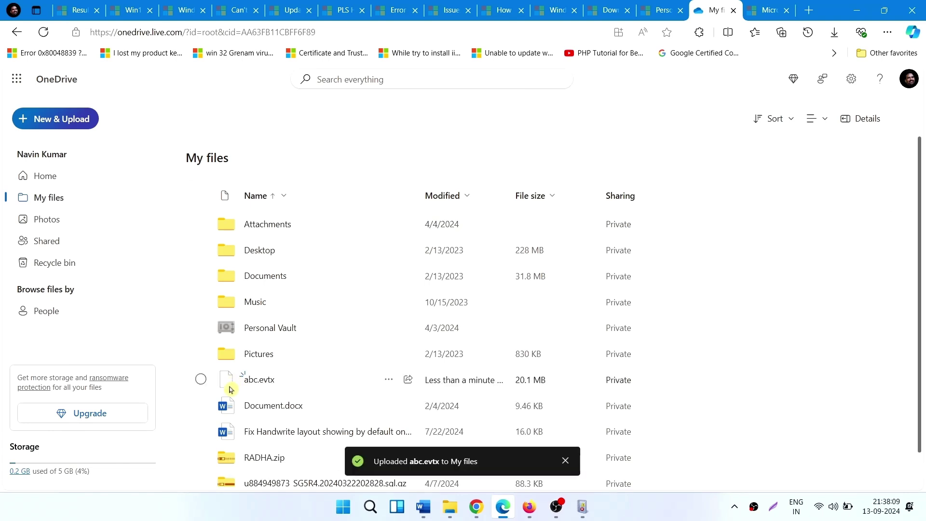
# - Copy an editable share link for abc.evtx from its Share dialog
pyautogui.click(200, 378)
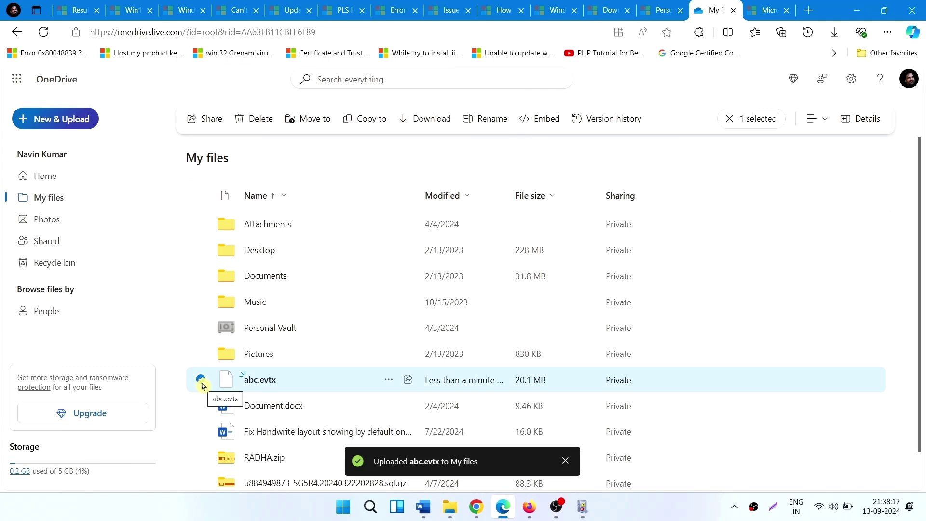
pyautogui.click(212, 119)
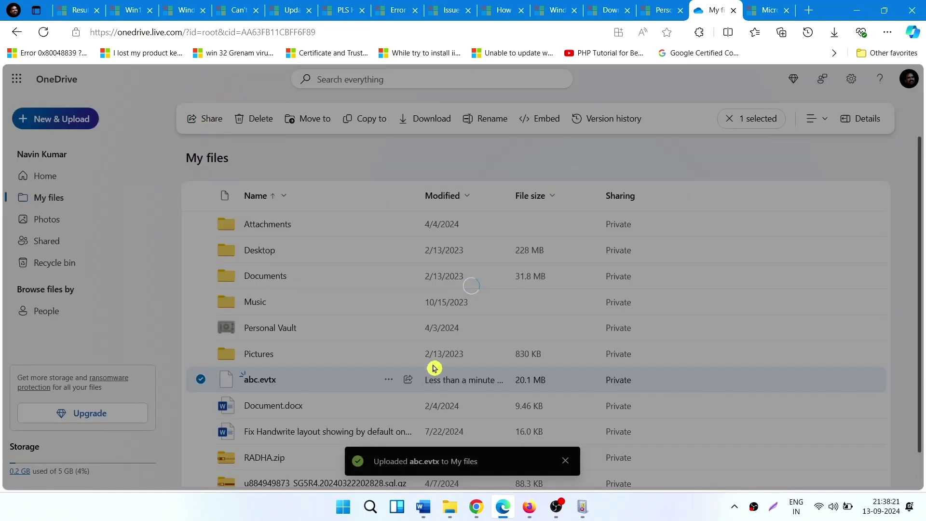
pyautogui.click(500, 351)
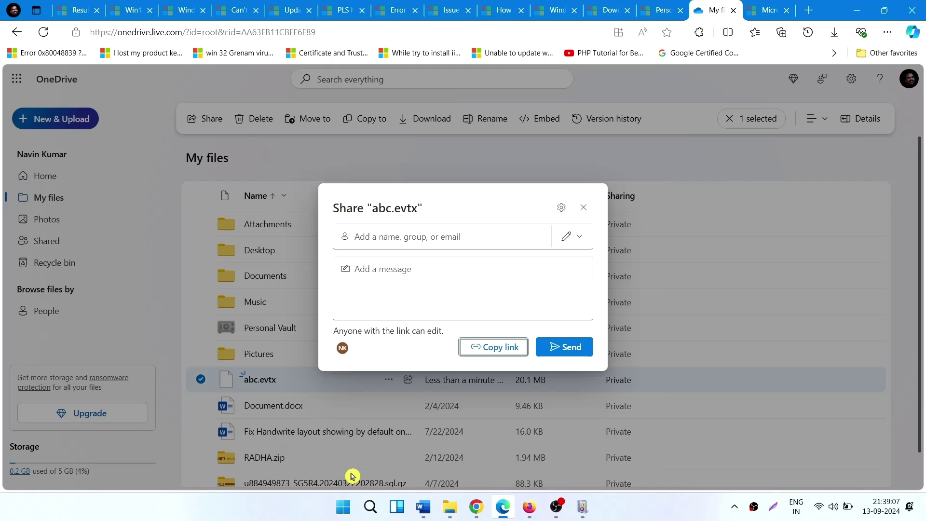
pyautogui.click(343, 507)
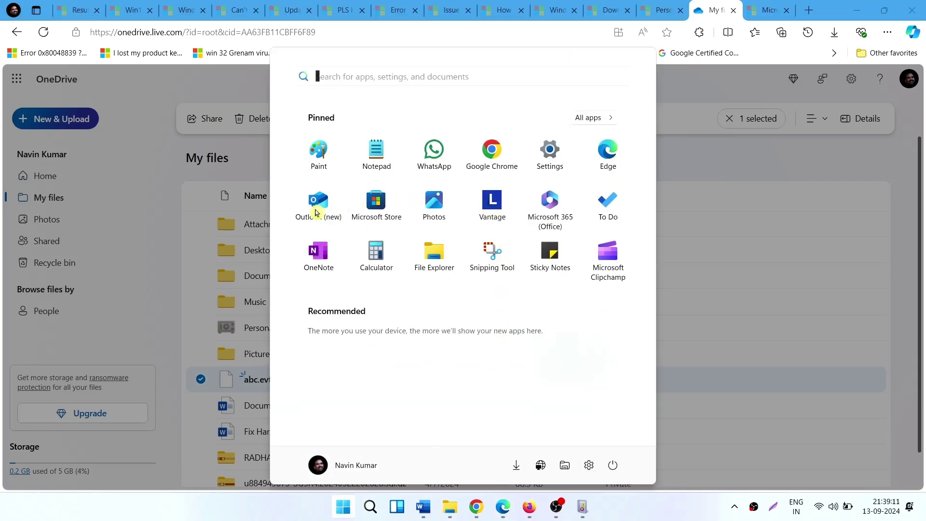
# - Email the pasted abc.evtx share link to your own address without a subject
pyautogui.click(134, 130)
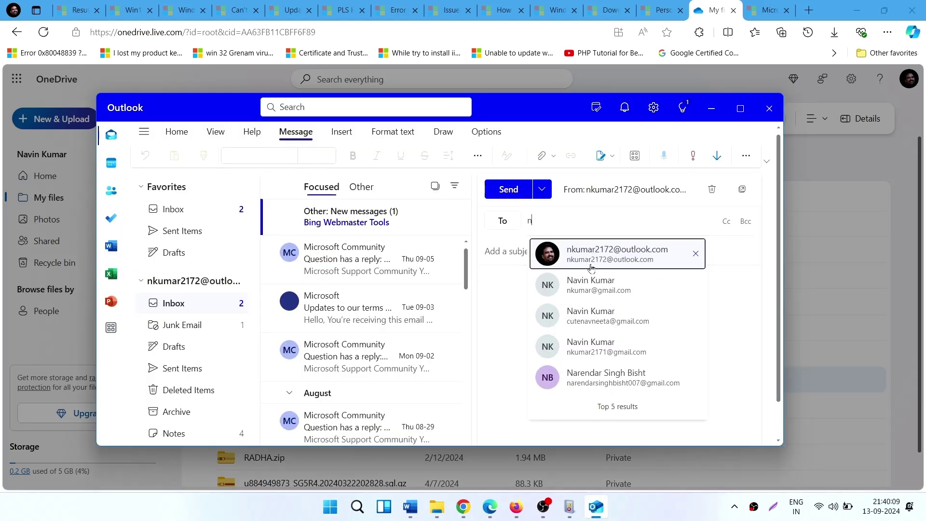
pyautogui.click(589, 255)
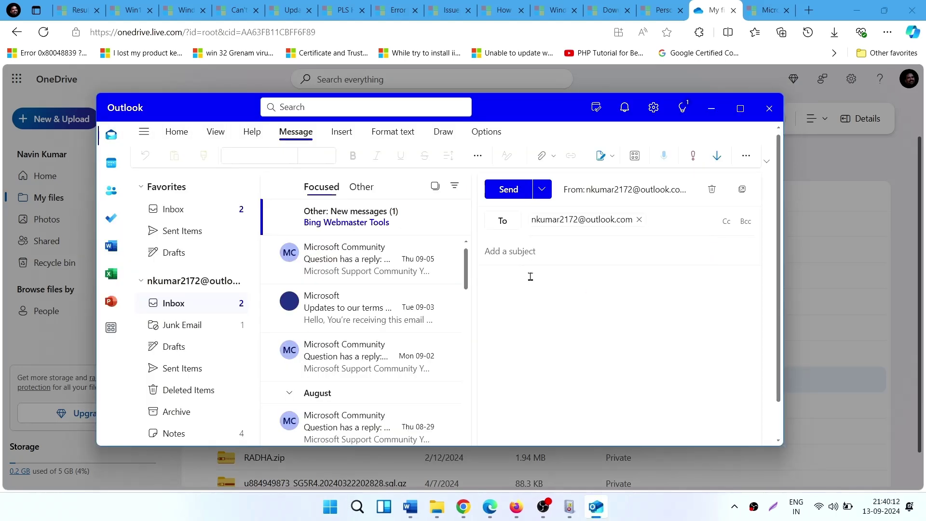
pyautogui.click(502, 283)
pyautogui.rightClick(507, 285)
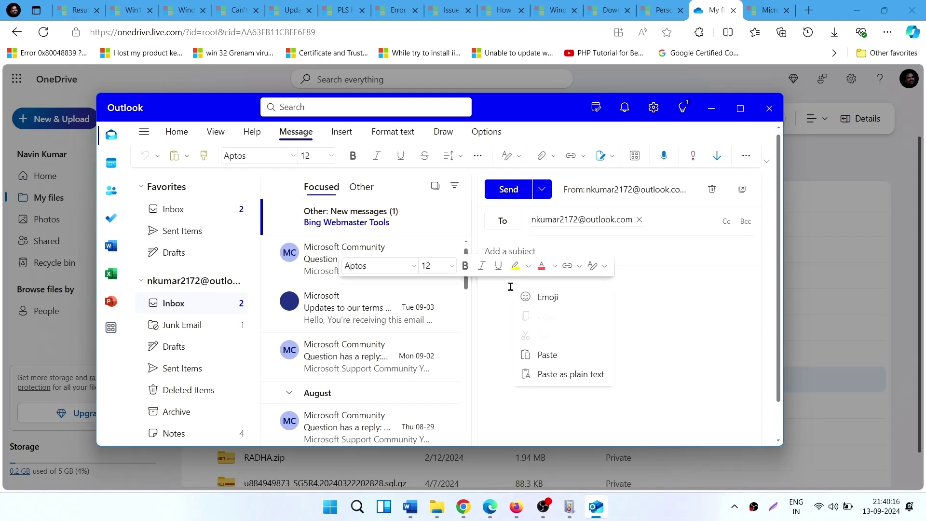
pyautogui.click(545, 354)
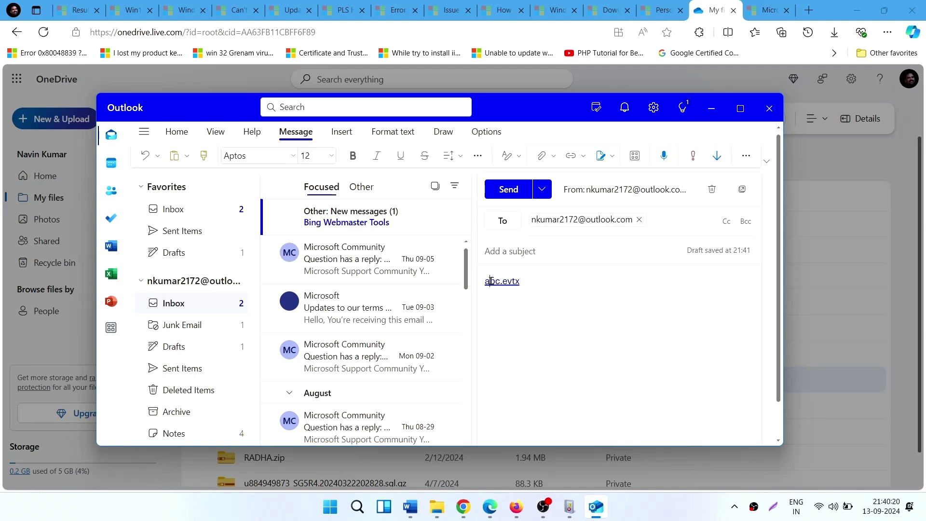
pyautogui.click(504, 189)
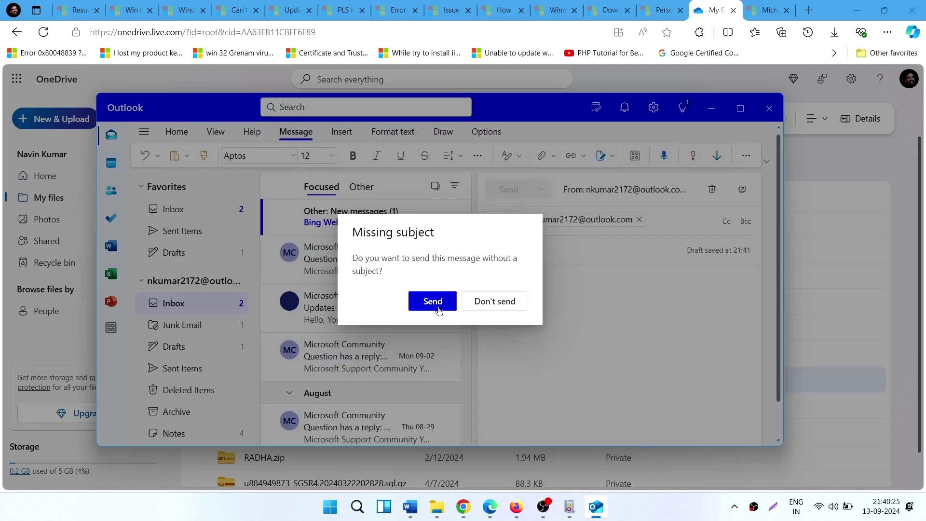
pyautogui.click(423, 307)
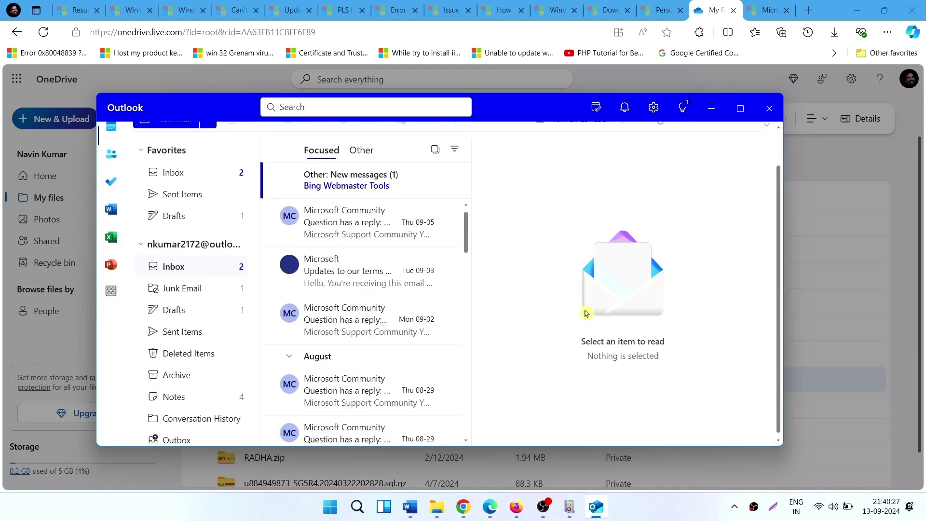
# - Close the OneDrive preview and paste the share link into a Calculator-question reply
pyautogui.click(329, 145)
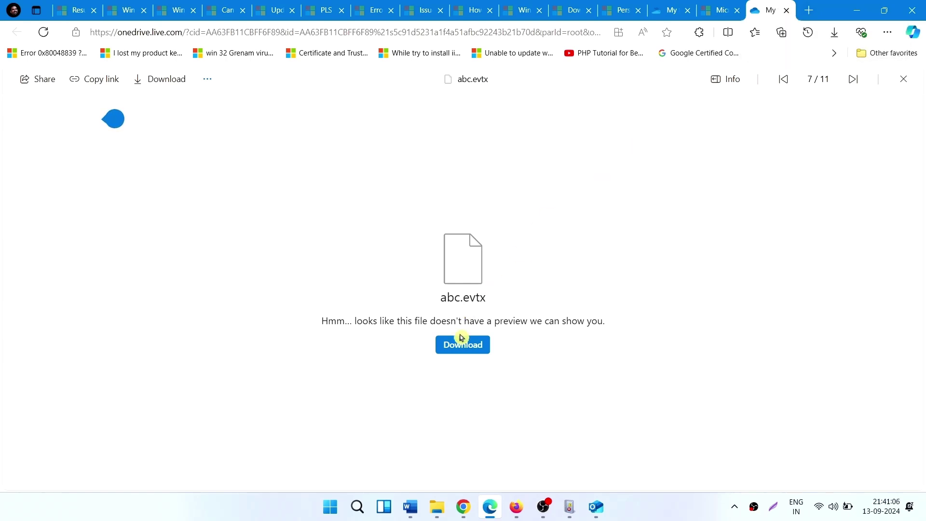
pyautogui.click(788, 10)
pyautogui.click(184, 10)
pyautogui.scroll(-5, 186, 307)
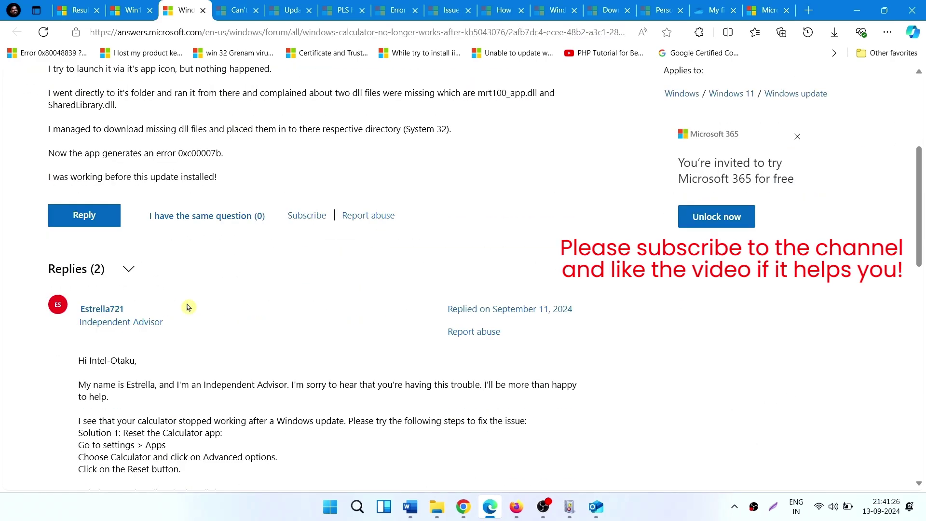
pyautogui.scroll(2, 187, 307)
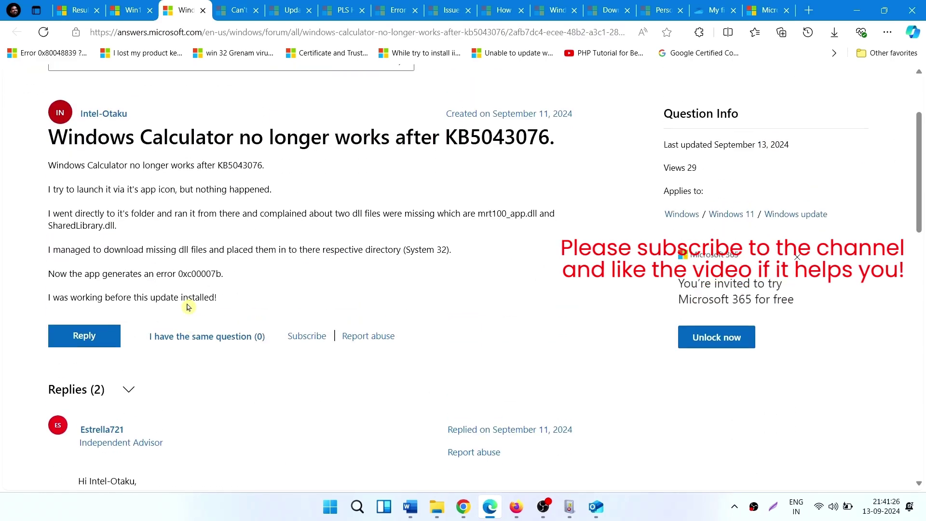
pyautogui.click(84, 339)
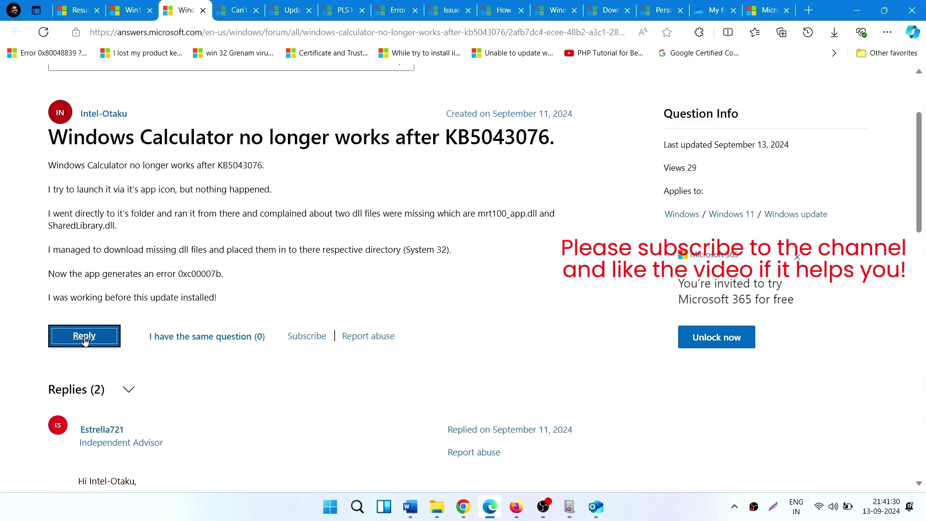
pyautogui.rightClick(90, 160)
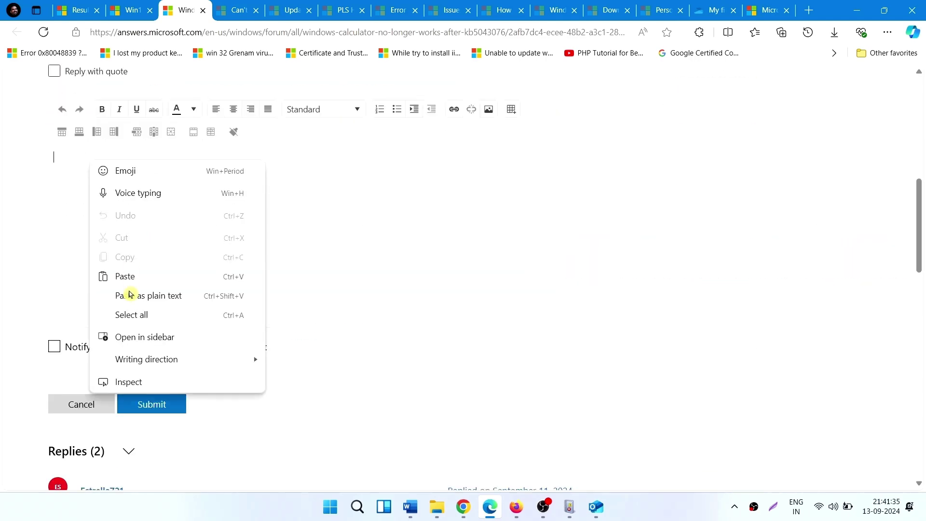
pyautogui.click(130, 295)
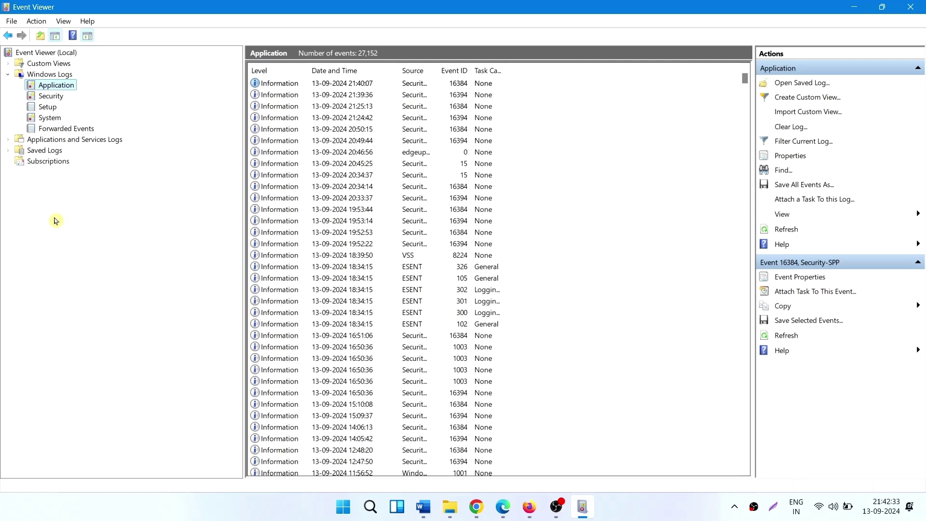
# - Cancel saving the Application log's events, then close Event Viewer
pyautogui.rightClick(68, 86)
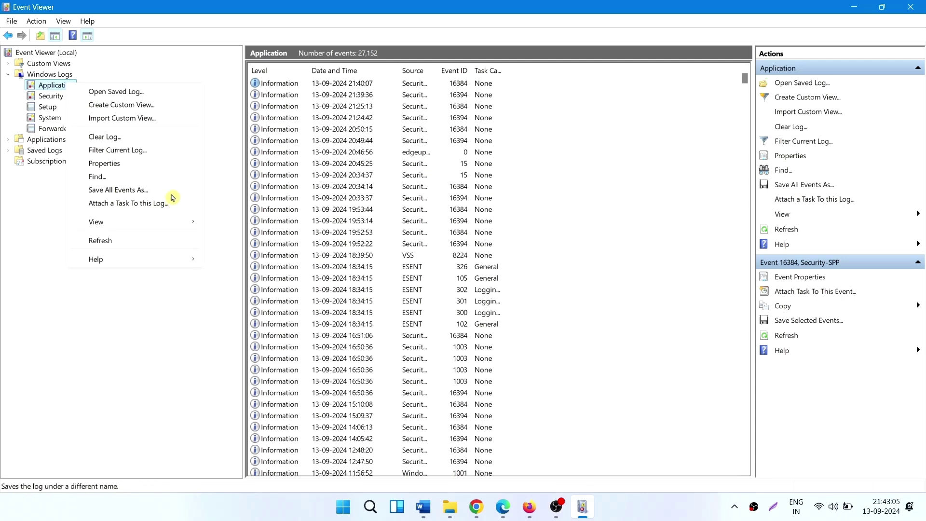
pyautogui.click(117, 190)
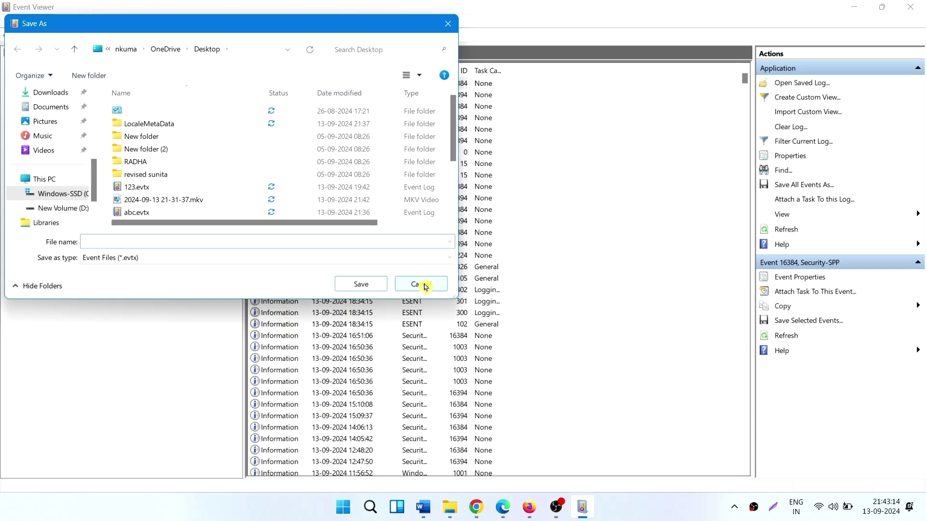
pyautogui.click(421, 283)
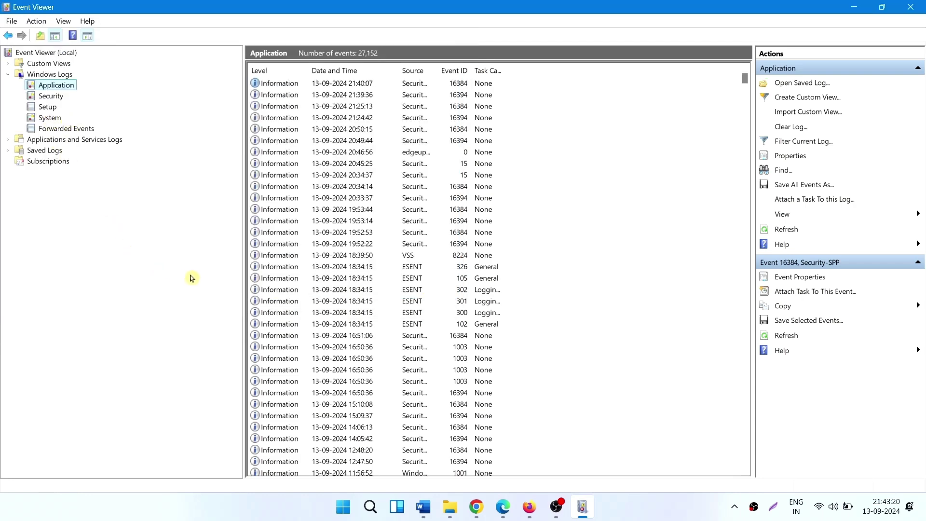
pyautogui.click(913, 10)
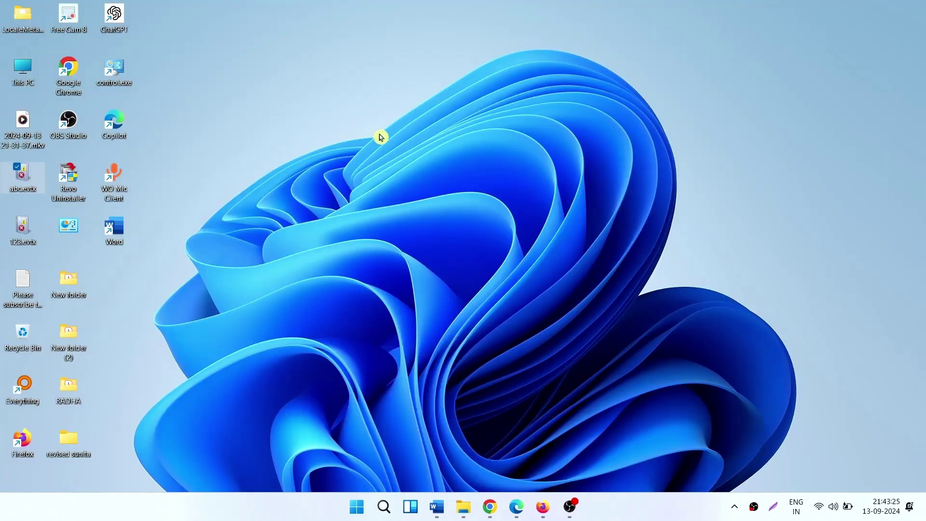